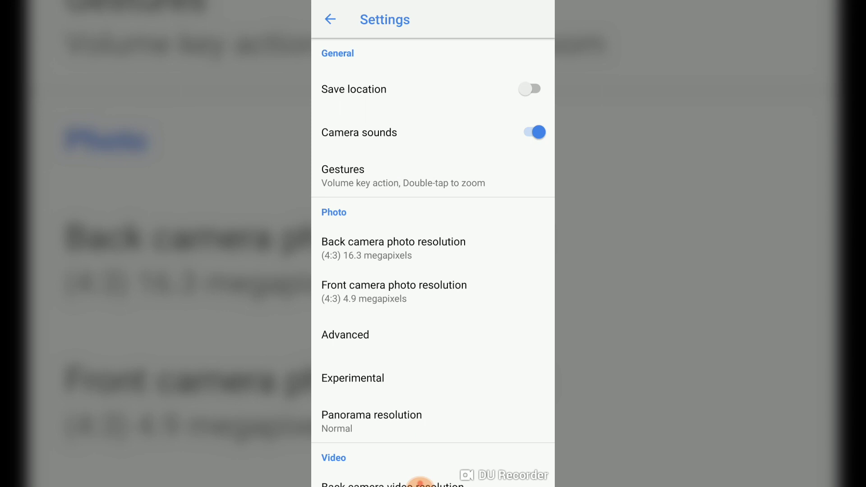
{"action": "left_click", "coordinate": [455, 246]}
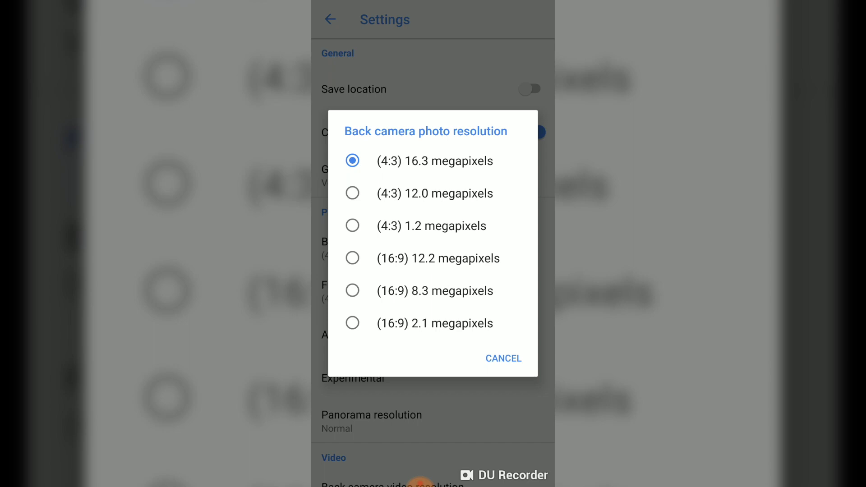
{"action": "key", "text": "Escape"}
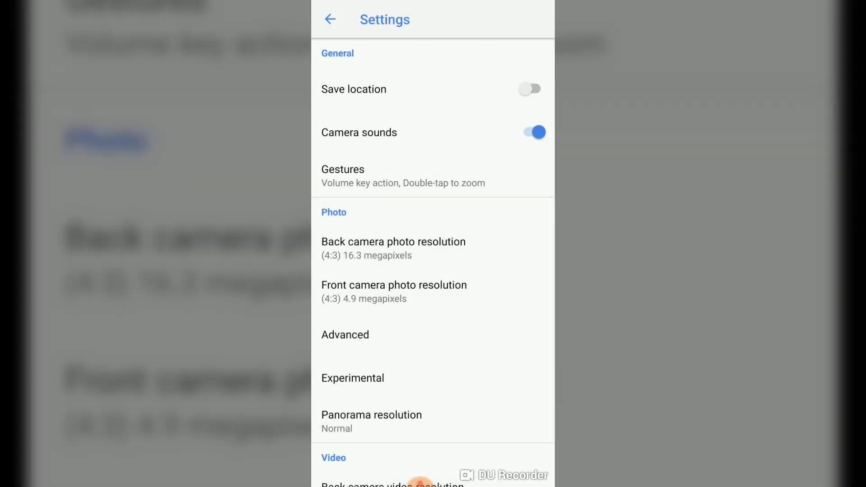
{"action": "left_click", "coordinate": [393, 291]}
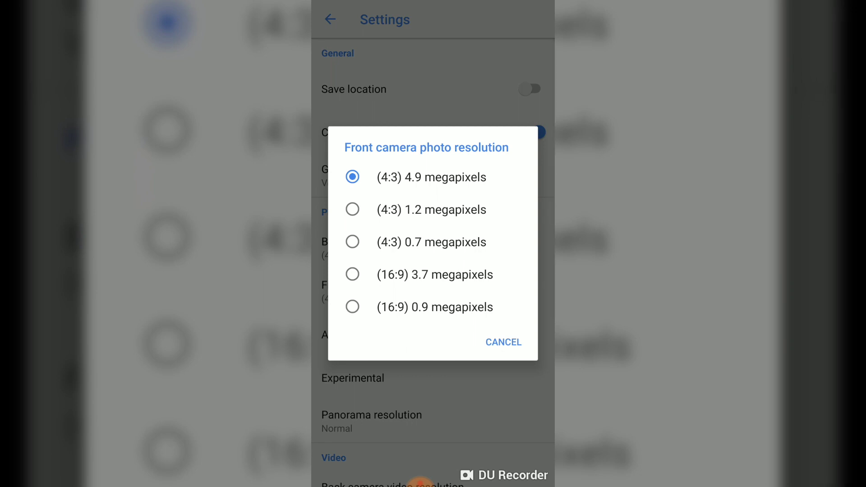
{"action": "key", "text": "Escape"}
{"action": "scroll", "coordinate": [433, 244], "scroll_direction": "down", "scroll_amount": 2}
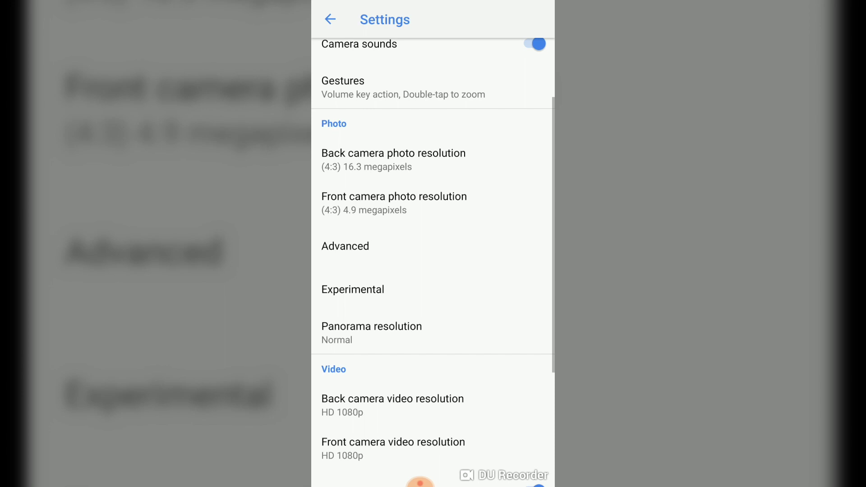
Step: In Advanced settings, check the Image quality options and keep it at 100%
{"action": "left_click", "coordinate": [345, 246]}
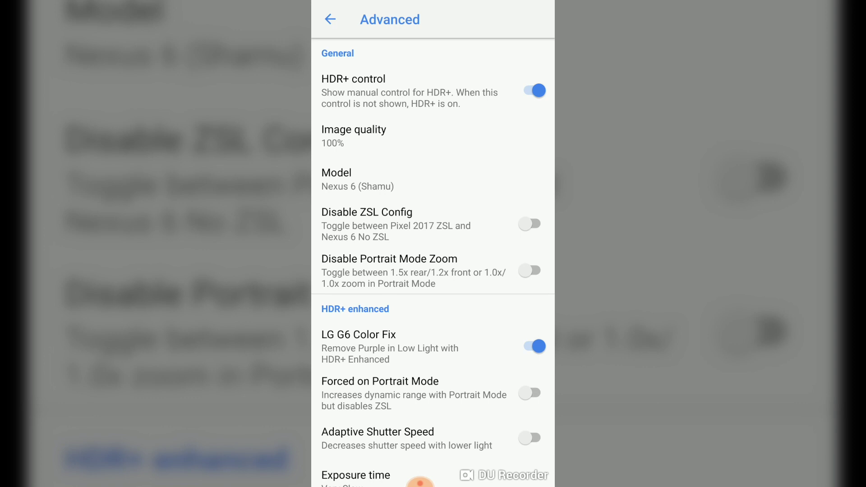
{"action": "left_click", "coordinate": [388, 136]}
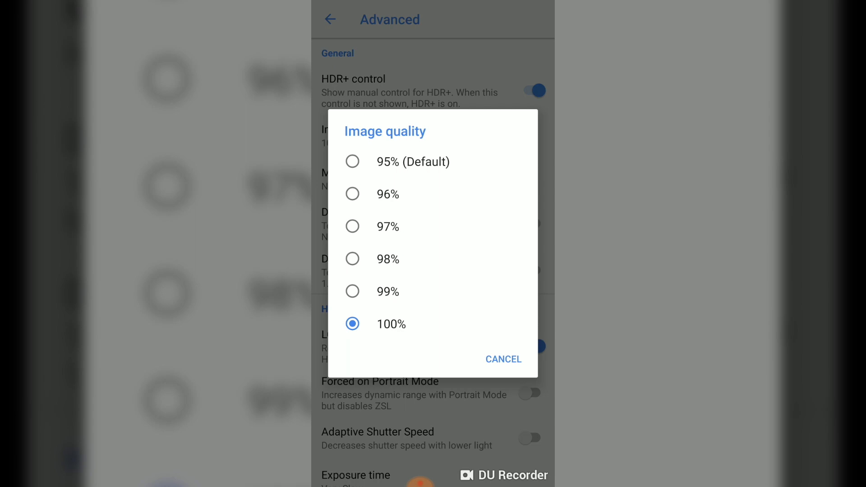
{"action": "key", "text": "Escape"}
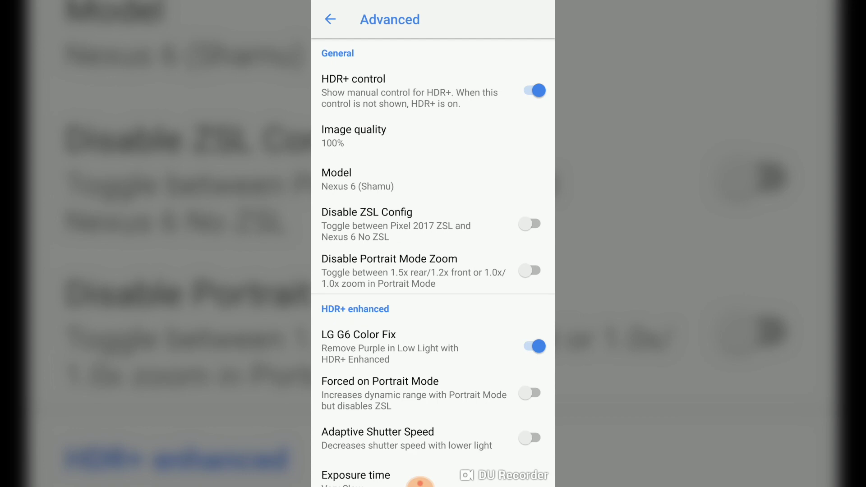
Step: Review the Model options, keeping Nexus 6 (Shamu), then return to the main Settings page
{"action": "left_click", "coordinate": [365, 180]}
{"action": "scroll", "coordinate": [433, 270], "scroll_direction": "down", "scroll_amount": 2}
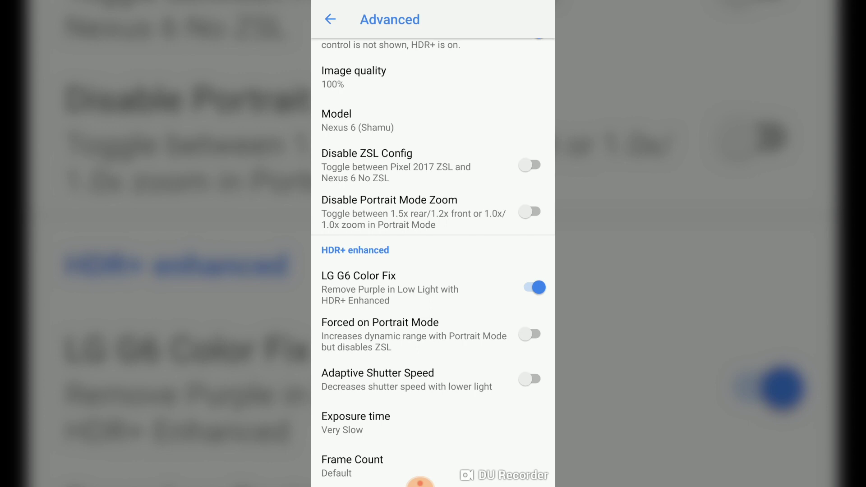
{"action": "scroll", "coordinate": [433, 243], "scroll_direction": "up", "scroll_amount": 2}
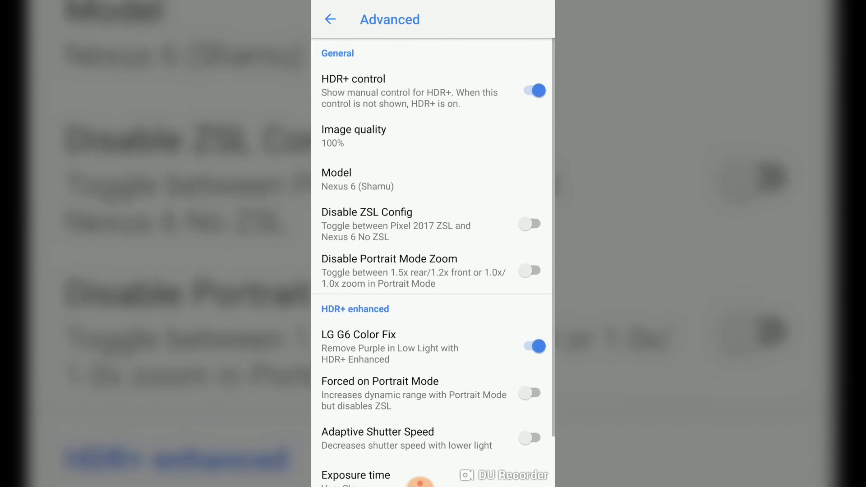
{"action": "key", "text": "Escape"}
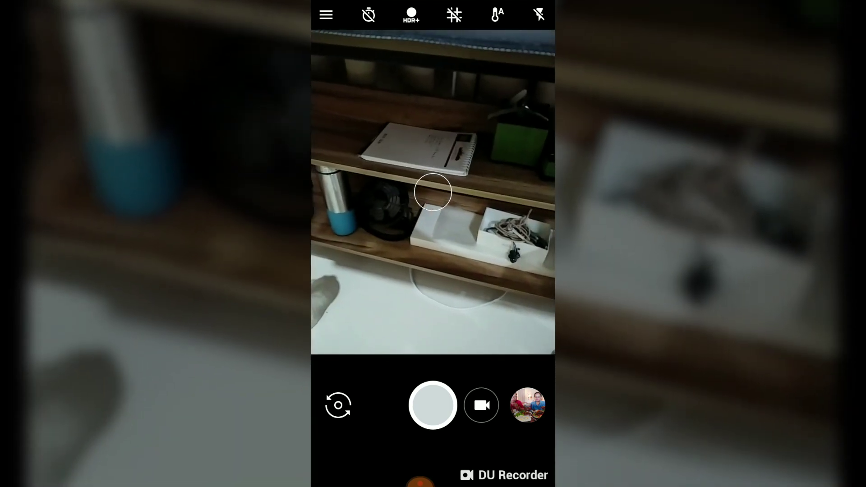
Step: Switch the camera to Portrait mode from the mode list
{"action": "left_click", "coordinate": [326, 15]}
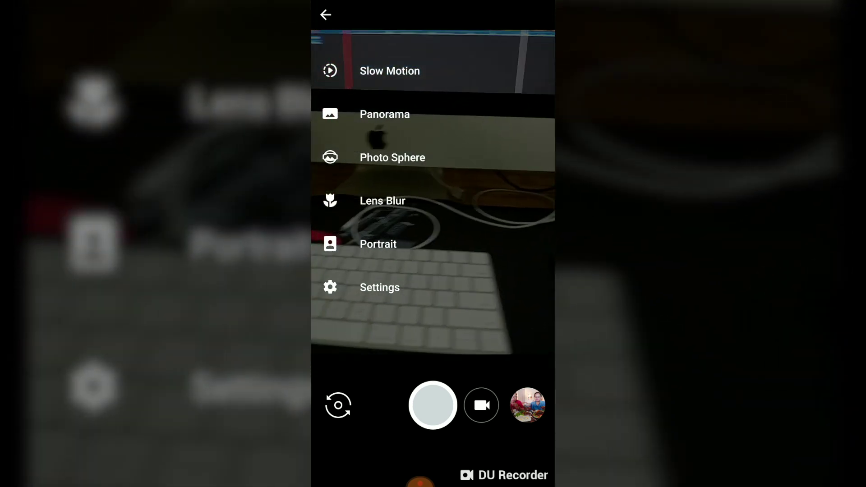
{"action": "left_click", "coordinate": [377, 244]}
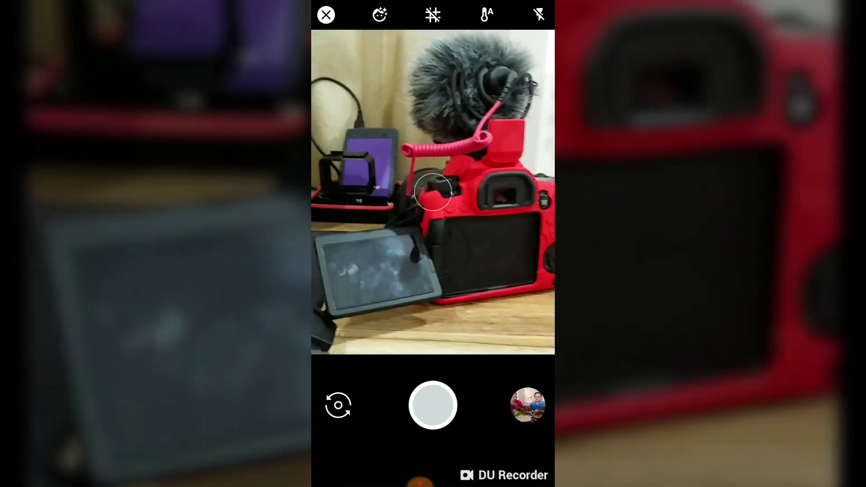
Step: Take two Portrait shots of the red DSLR, refocusing between them, and open the latest
{"action": "left_click", "coordinate": [480, 242]}
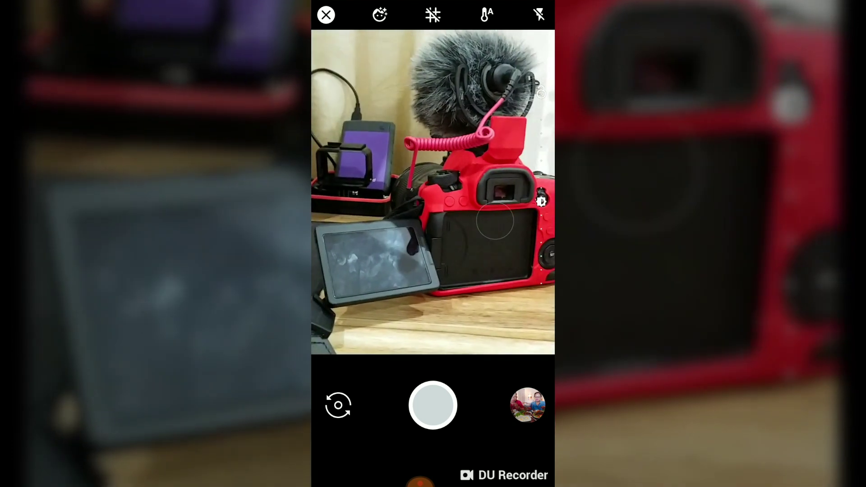
{"action": "left_click", "coordinate": [432, 405]}
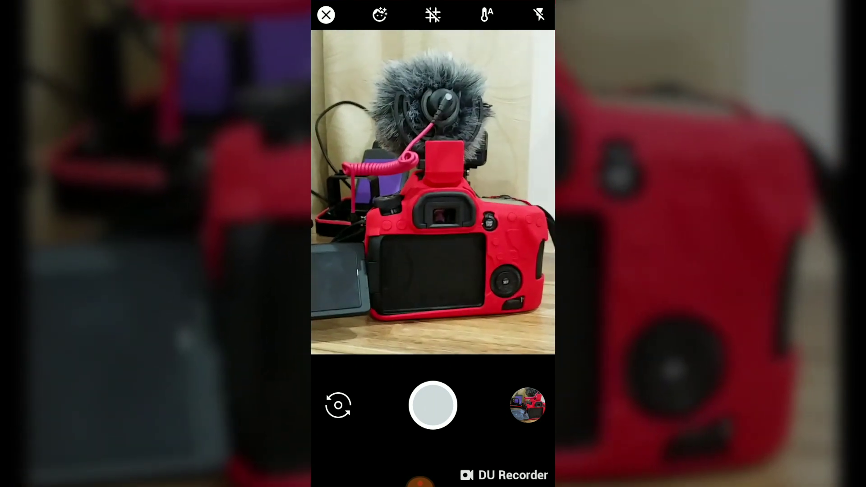
{"action": "left_click", "coordinate": [449, 237]}
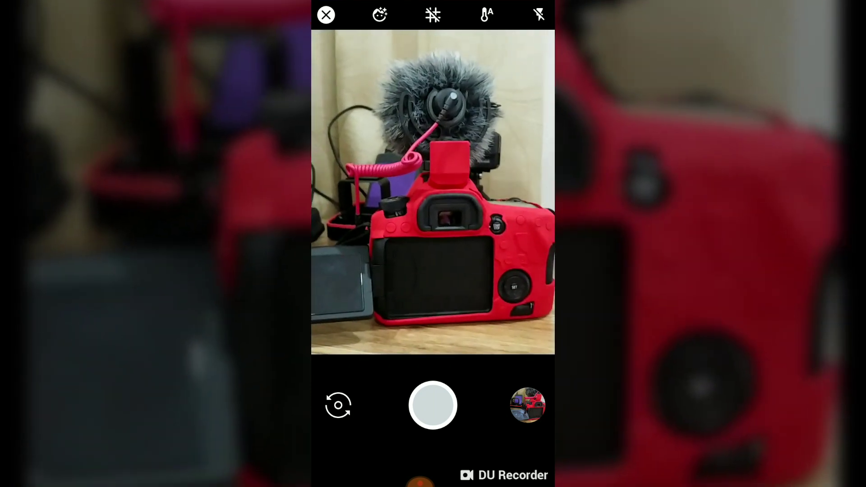
{"action": "left_click", "coordinate": [450, 242]}
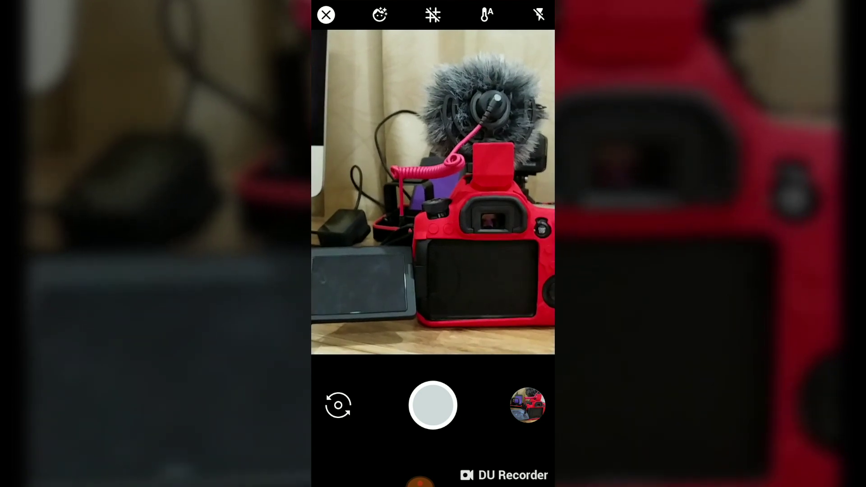
{"action": "left_click", "coordinate": [442, 227]}
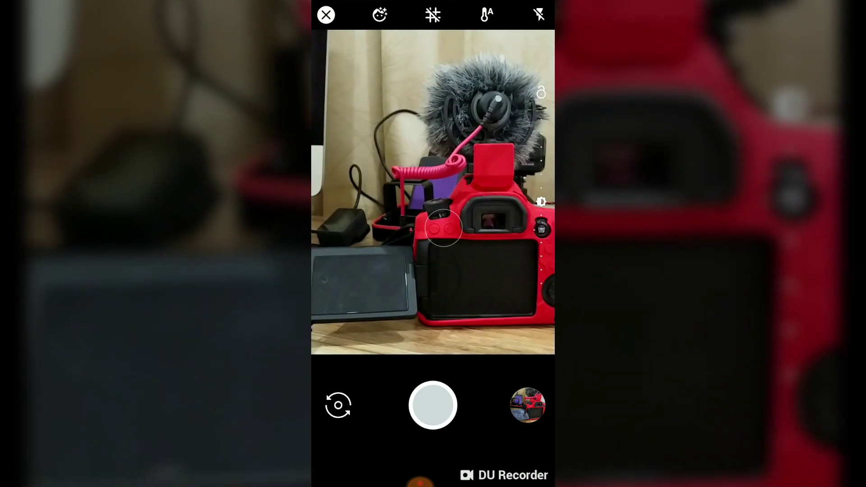
{"action": "left_click", "coordinate": [433, 405]}
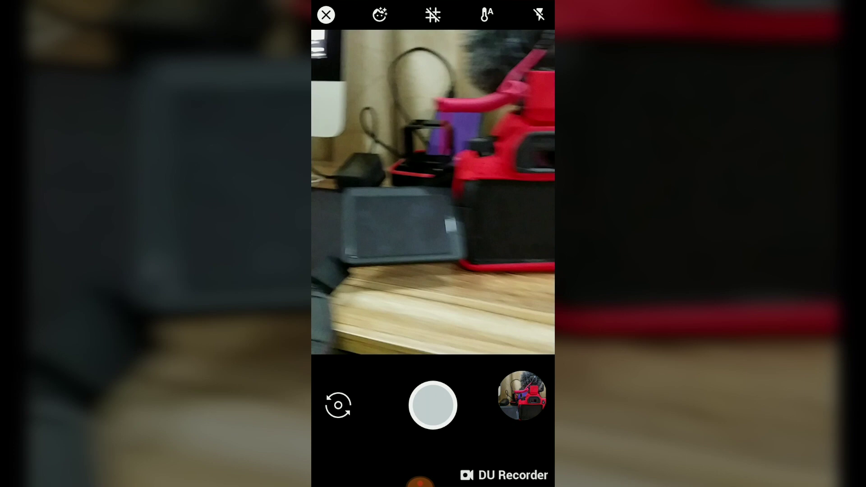
{"action": "left_click", "coordinate": [521, 395]}
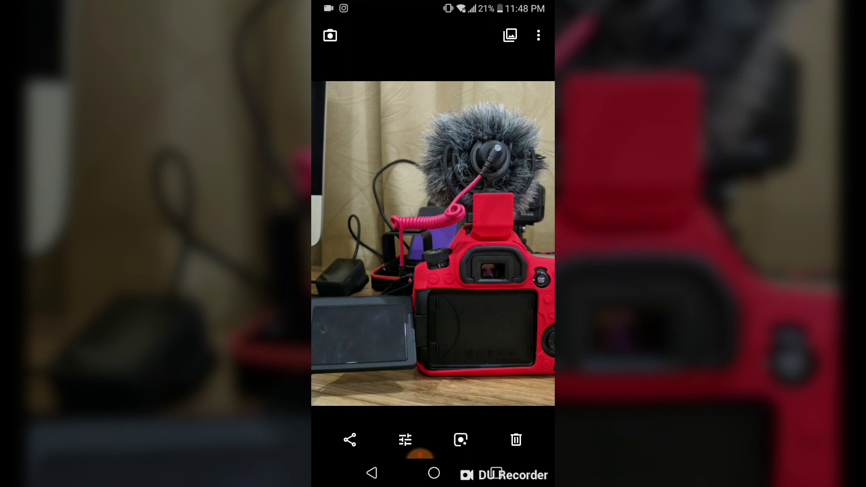
Step: Zoom into the captured photo, then leave the photo view
{"action": "scroll", "coordinate": [380, 248], "scroll_direction": "up", "scroll_amount": 5}
{"action": "left_click", "coordinate": [419, 454]}
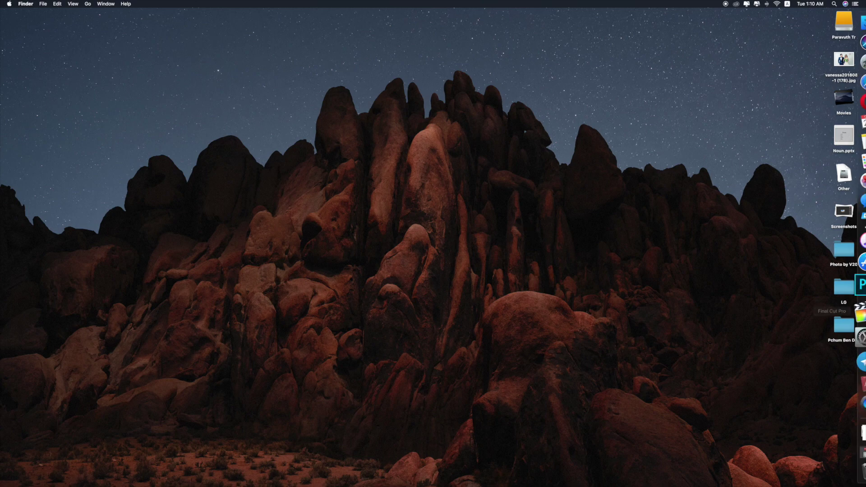
Step: Restore the minimized Safari window showing the XDA Developers homepage
{"action": "left_click", "coordinate": [851, 446]}
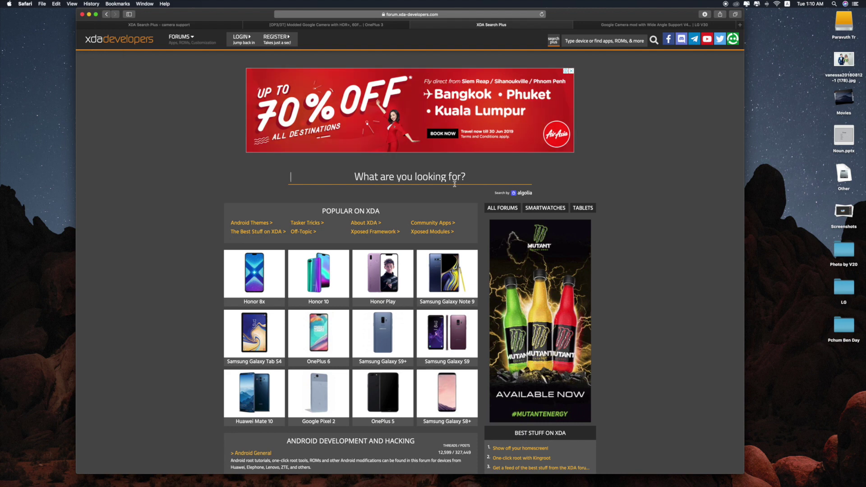
Step: Search XDA Developers for 'google camera'
{"action": "type", "text": "g"}
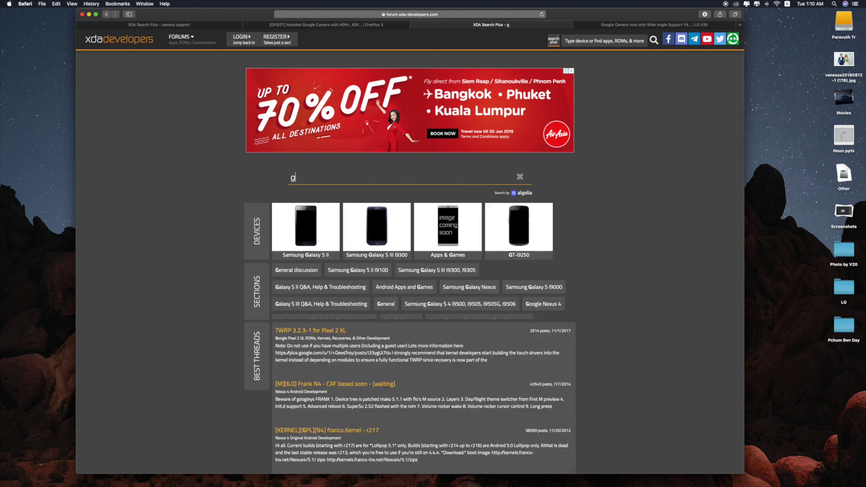
{"action": "type", "text": "oogle "}
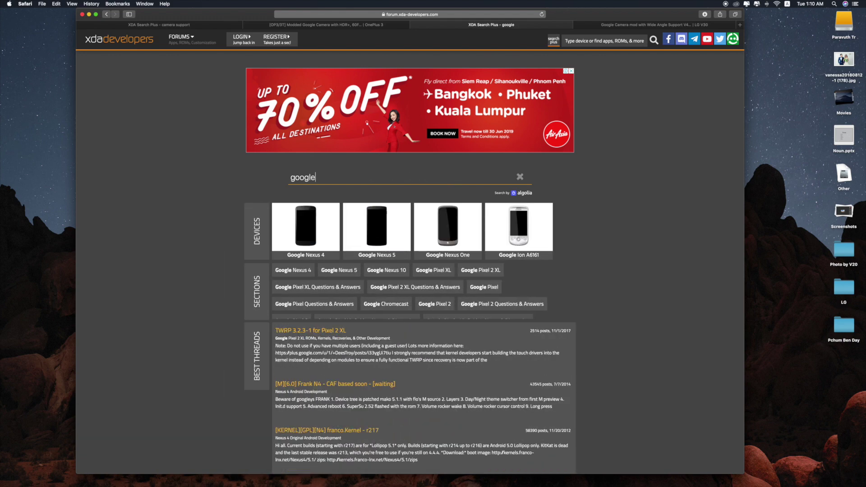
{"action": "type", "text": "camera"}
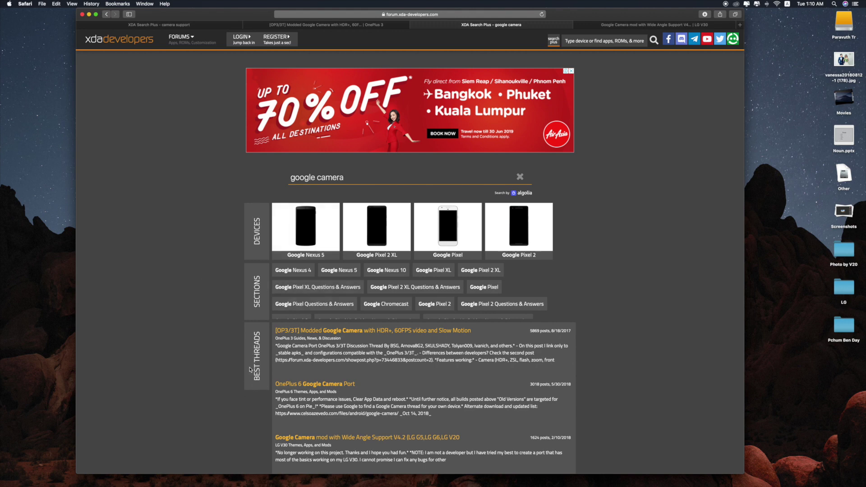
{"action": "scroll", "coordinate": [288, 359], "scroll_direction": "down", "scroll_amount": 1}
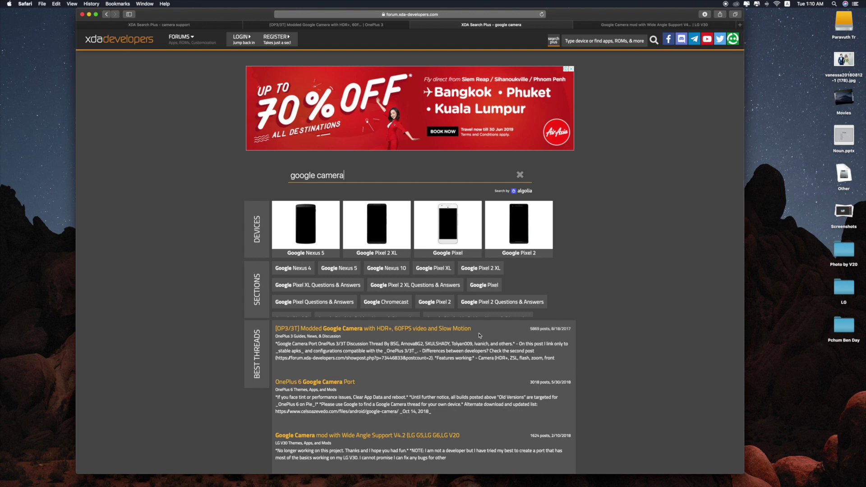
{"action": "left_click_drag", "start_coordinate": [277, 337], "coordinate": [305, 338]}
{"action": "scroll", "coordinate": [286, 313], "scroll_direction": "down", "scroll_amount": 3}
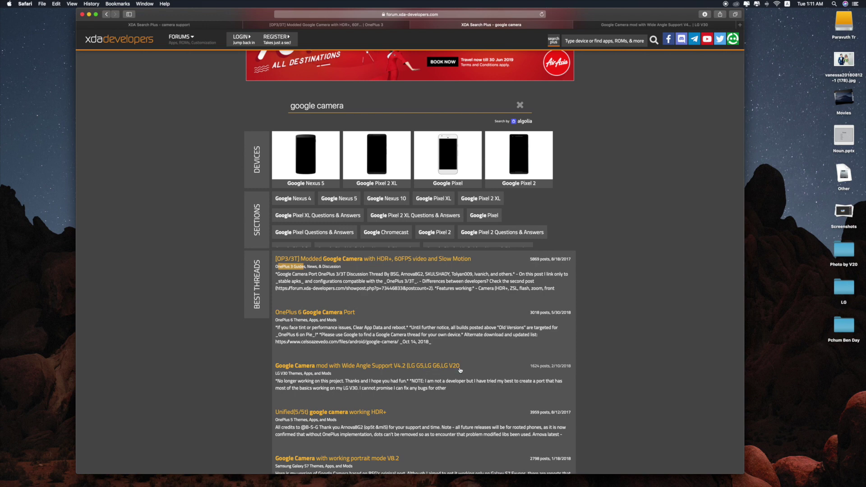
{"action": "left_click_drag", "start_coordinate": [276, 373], "coordinate": [288, 373]}
{"action": "scroll", "coordinate": [360, 411], "scroll_direction": "down", "scroll_amount": 4}
{"action": "scroll", "coordinate": [356, 316], "scroll_direction": "up", "scroll_amount": 6}
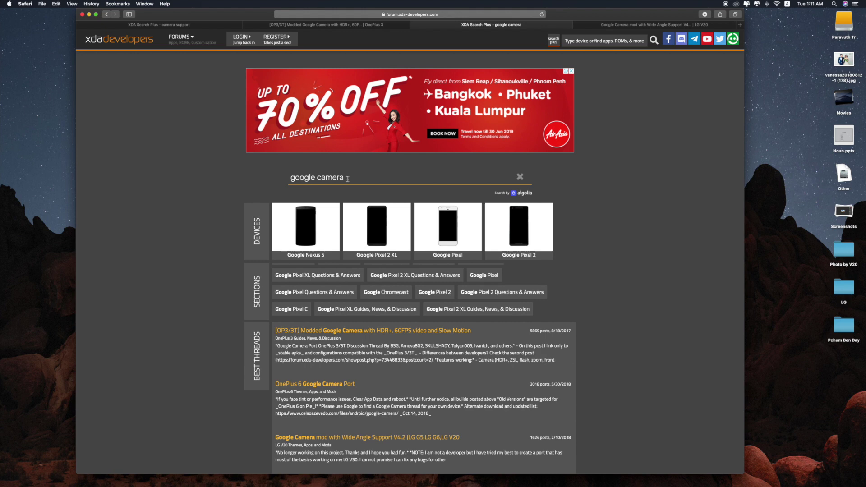
Step: Narrow the search to 'google camera lg', scroll the results and load another page
{"action": "left_click", "coordinate": [347, 179]}
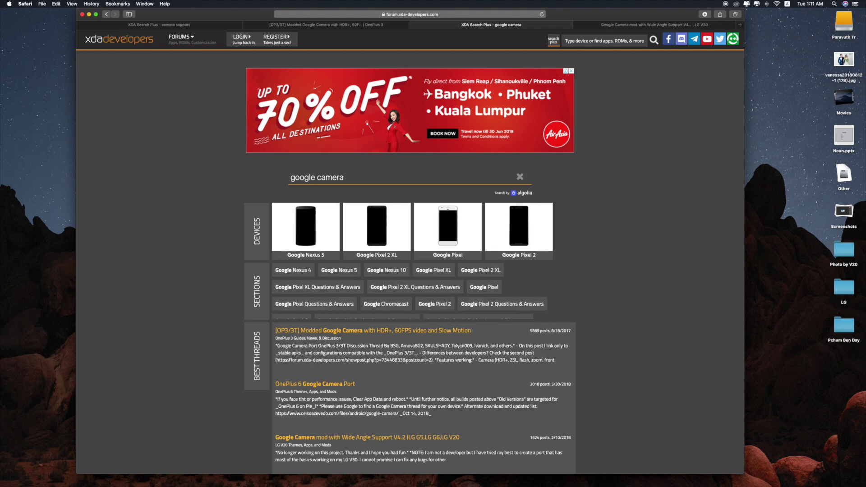
{"action": "type", "text": "lg"}
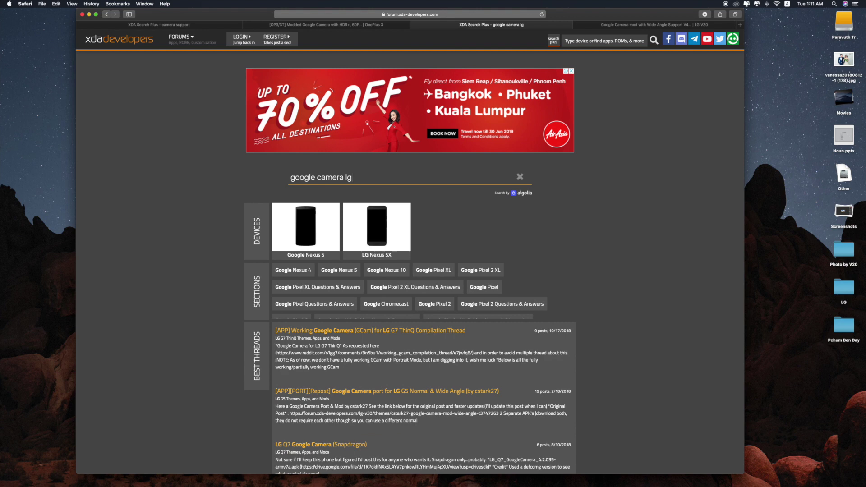
{"action": "scroll", "coordinate": [405, 356], "scroll_direction": "down", "scroll_amount": 2}
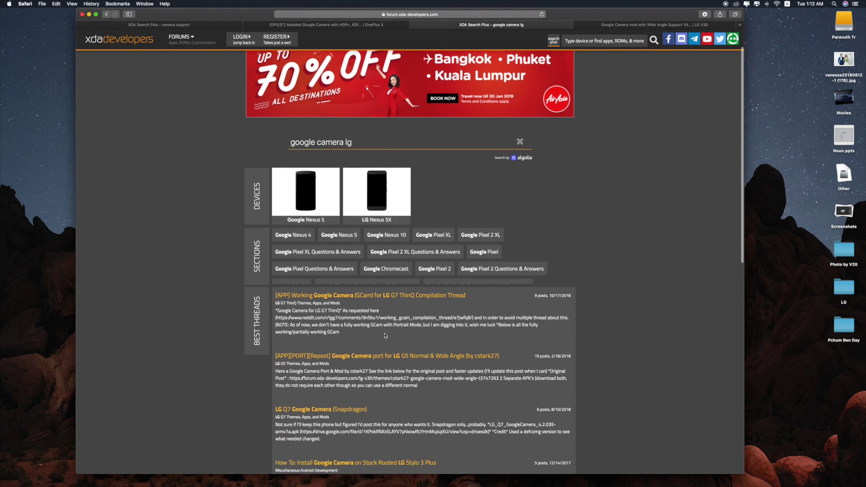
{"action": "scroll", "coordinate": [385, 336], "scroll_direction": "down", "scroll_amount": 1}
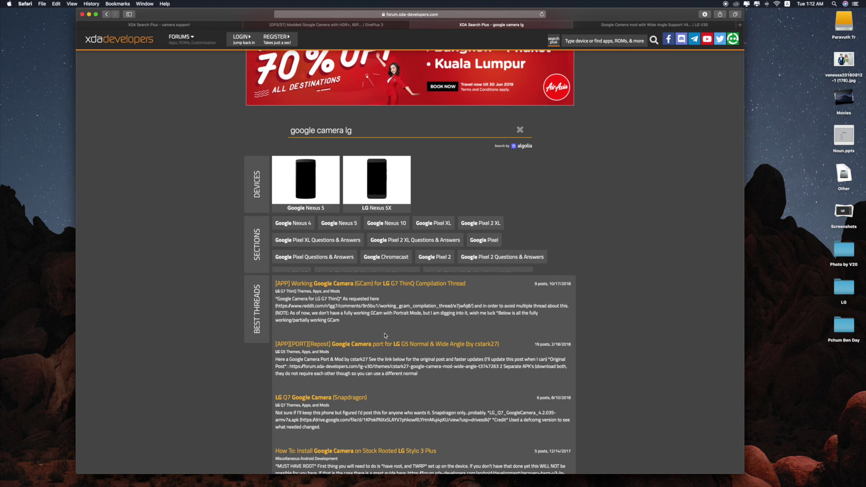
{"action": "scroll", "coordinate": [306, 353], "scroll_direction": "down", "scroll_amount": 10}
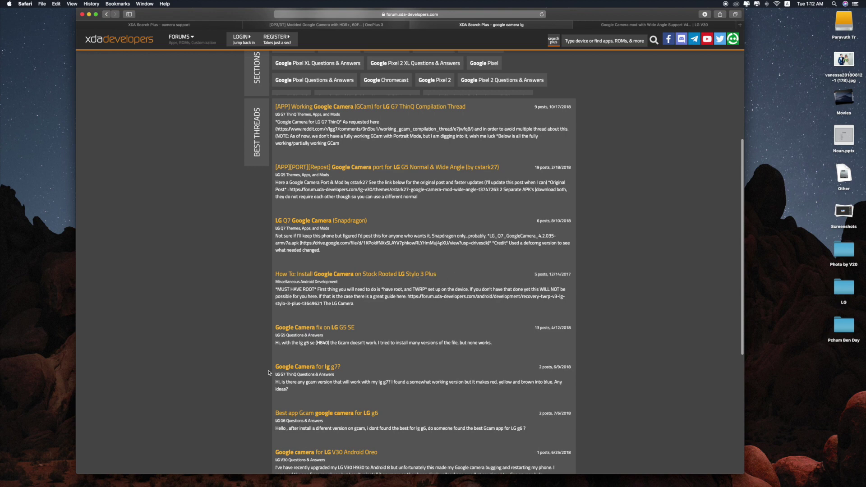
{"action": "scroll", "coordinate": [344, 352], "scroll_direction": "down", "scroll_amount": 2}
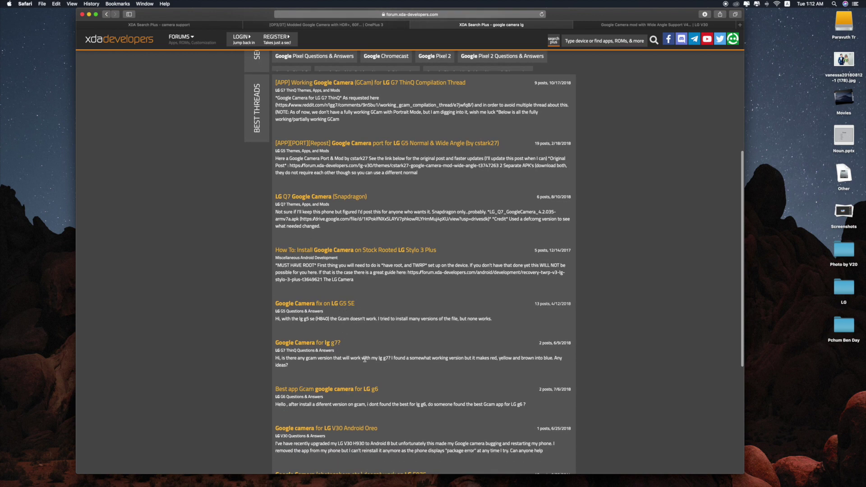
{"action": "scroll", "coordinate": [364, 359], "scroll_direction": "down", "scroll_amount": 5}
{"action": "scroll", "coordinate": [369, 366], "scroll_direction": "down", "scroll_amount": 8}
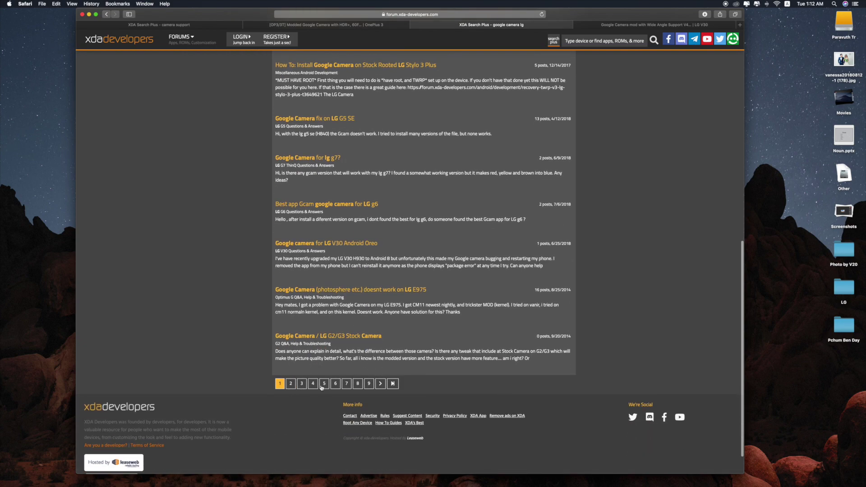
{"action": "left_click", "coordinate": [368, 384]}
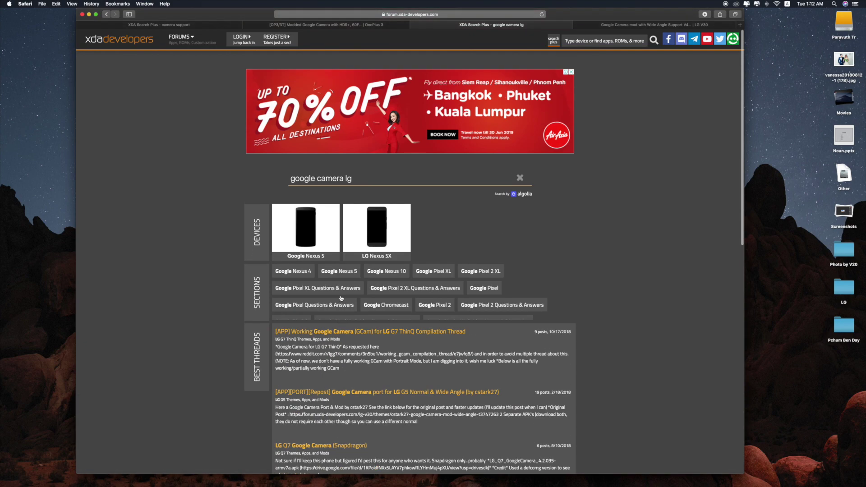
Step: Change the query to 'google camera samsung' and scroll through the Best Threads results
{"action": "key", "text": "BackSpace"}
{"action": "key", "text": "BackSpace"}
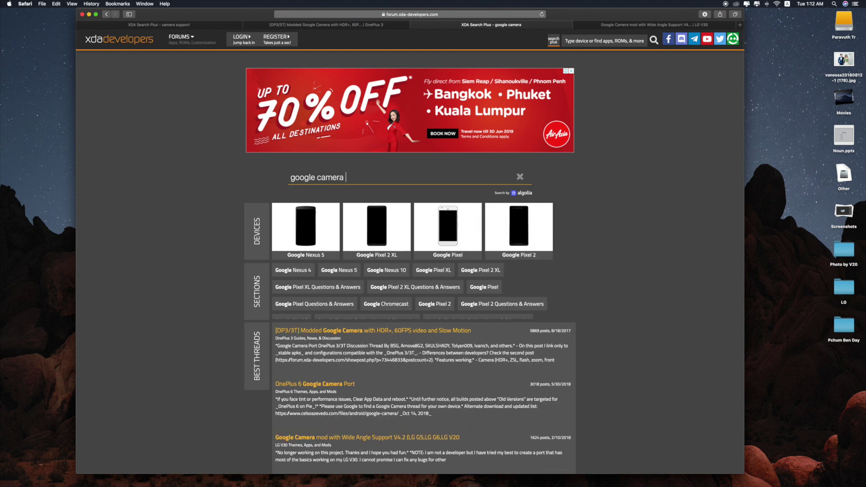
{"action": "type", "text": "samsung"}
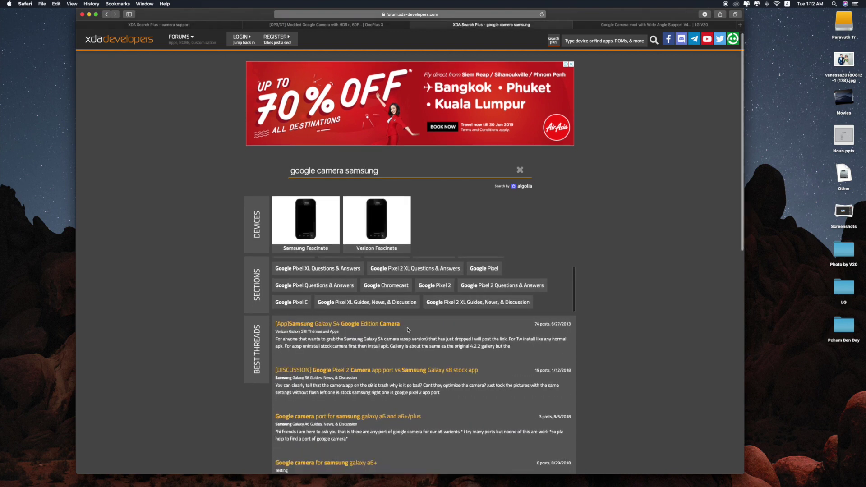
{"action": "scroll", "coordinate": [328, 288], "scroll_direction": "down", "scroll_amount": 2}
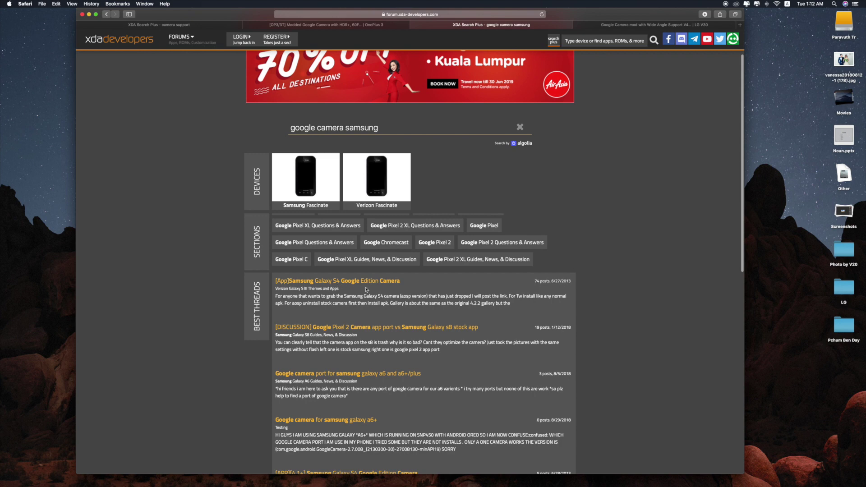
{"action": "scroll", "coordinate": [406, 292], "scroll_direction": "down", "scroll_amount": 3}
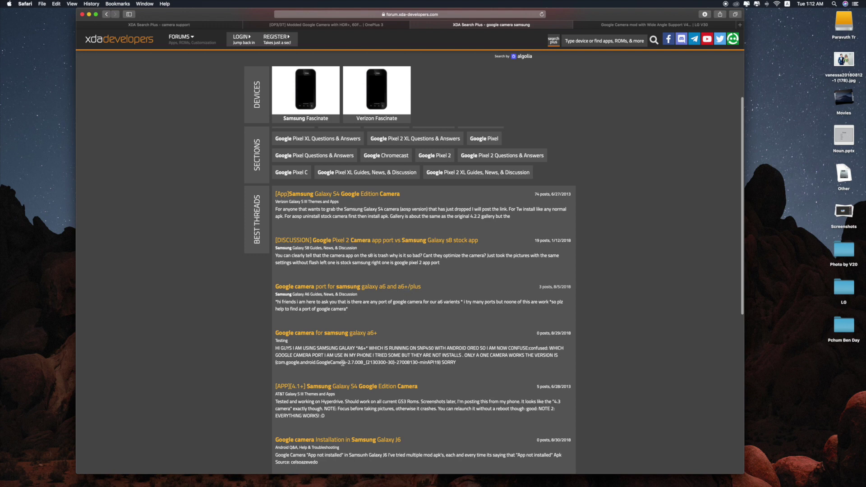
{"action": "scroll", "coordinate": [343, 363], "scroll_direction": "down", "scroll_amount": 1}
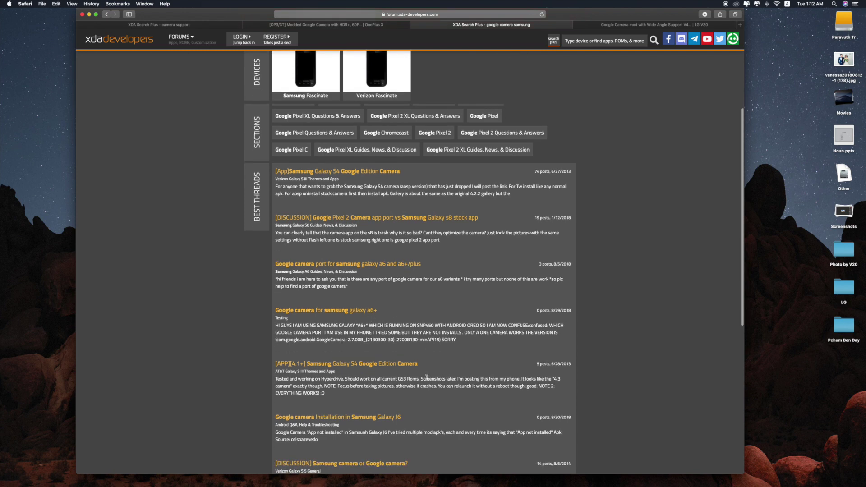
{"action": "scroll", "coordinate": [426, 377], "scroll_direction": "down", "scroll_amount": 1}
{"action": "scroll", "coordinate": [373, 344], "scroll_direction": "down", "scroll_amount": 3}
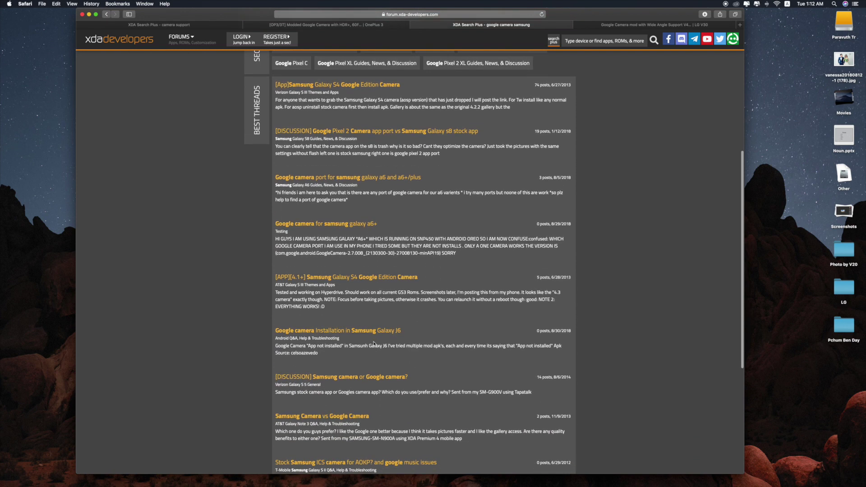
{"action": "scroll", "coordinate": [402, 382], "scroll_direction": "up", "scroll_amount": 10}
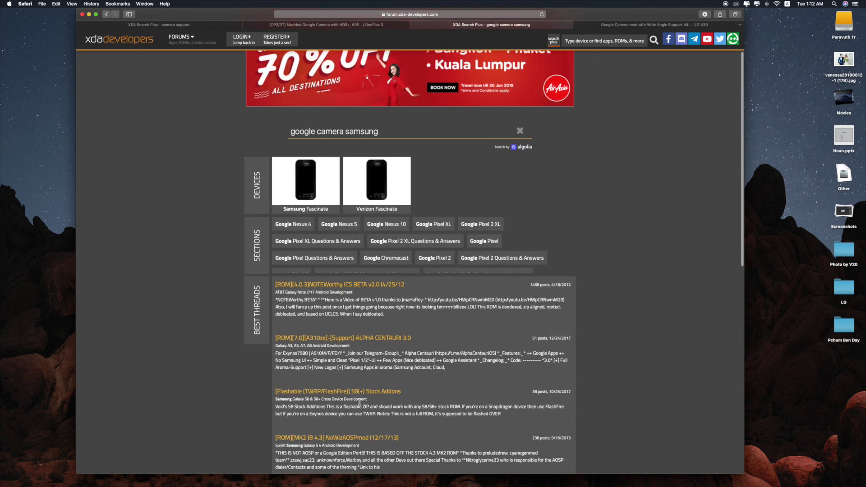
{"action": "scroll", "coordinate": [359, 402], "scroll_direction": "down", "scroll_amount": 10}
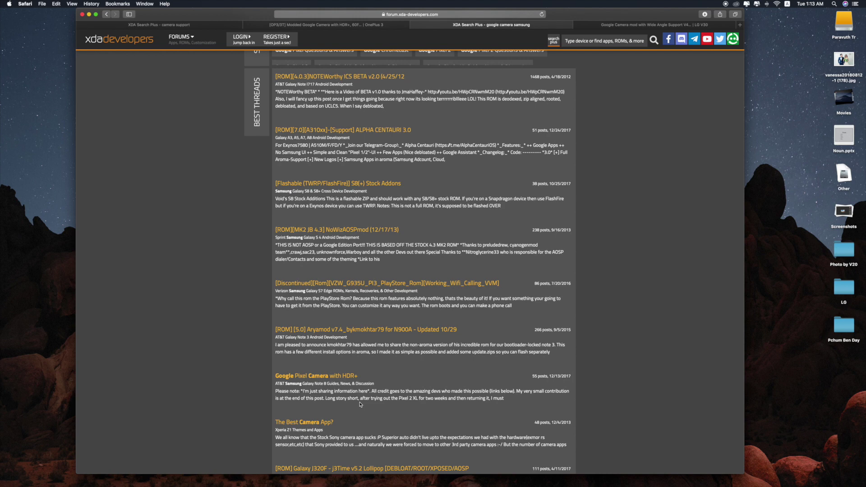
Step: Open the Google Camera Port thread and skim its intro and How to Install section
{"action": "left_click", "coordinate": [361, 404]}
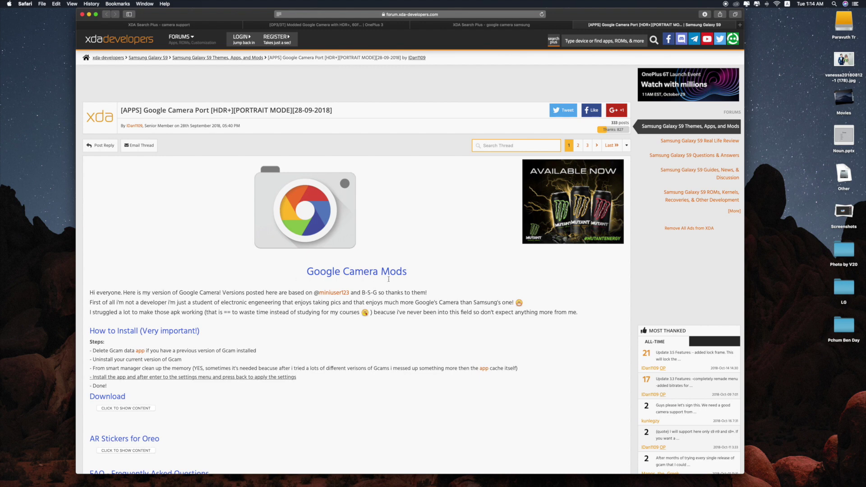
{"action": "left_click_drag", "start_coordinate": [90, 330], "coordinate": [120, 332]}
{"action": "left_click", "coordinate": [201, 332]}
{"action": "left_click", "coordinate": [234, 334]}
{"action": "scroll", "coordinate": [233, 334], "scroll_direction": "down", "scroll_amount": 2}
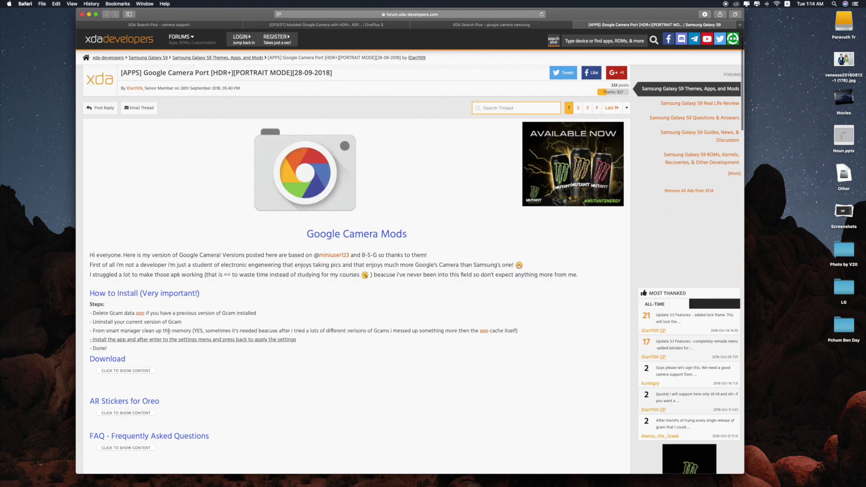
{"action": "scroll", "coordinate": [168, 331], "scroll_direction": "down", "scroll_amount": 2}
Step: Reveal the hidden Download content in the GCam port thread to see version notes and the download link
{"action": "left_click", "coordinate": [131, 324]}
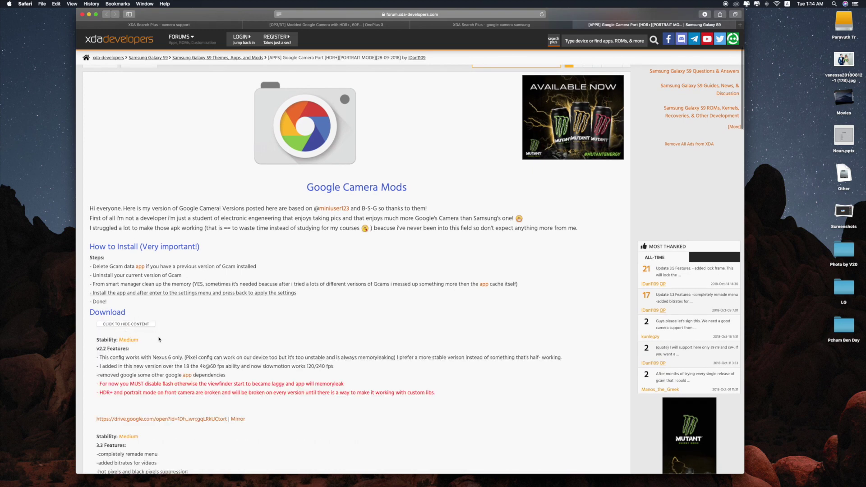
{"action": "scroll", "coordinate": [159, 339], "scroll_direction": "down", "scroll_amount": 1}
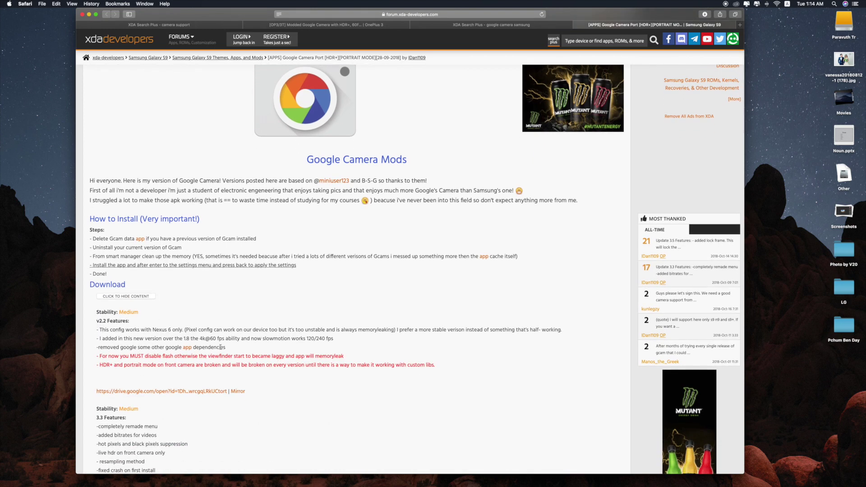